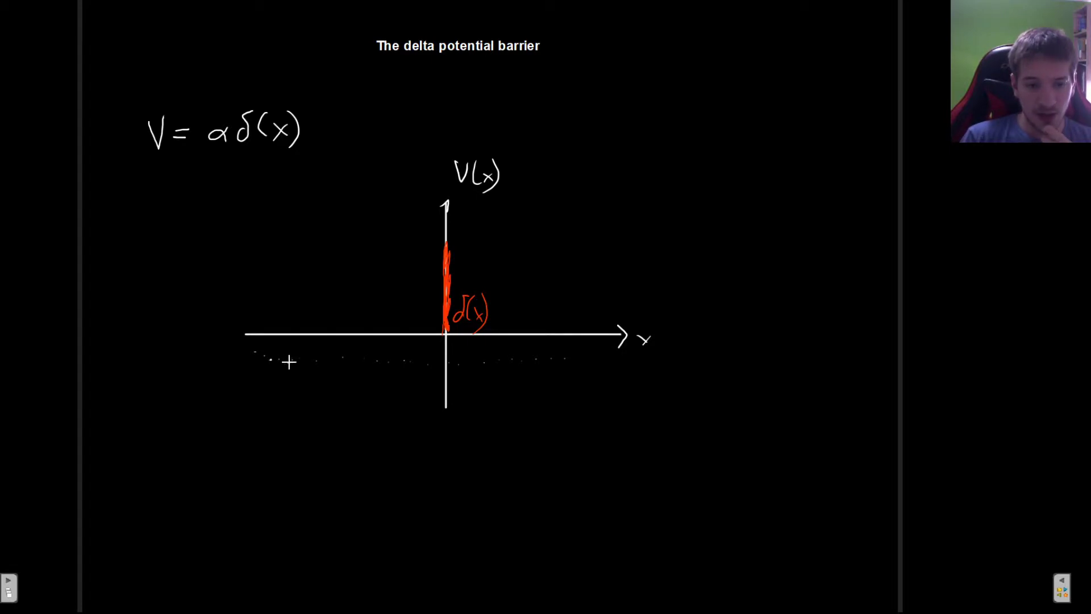
# Extend the dotted line beneath the x-axis of the V(x) graph
pyautogui.moveTo(338, 358); pyautogui.dragTo(348, 358)
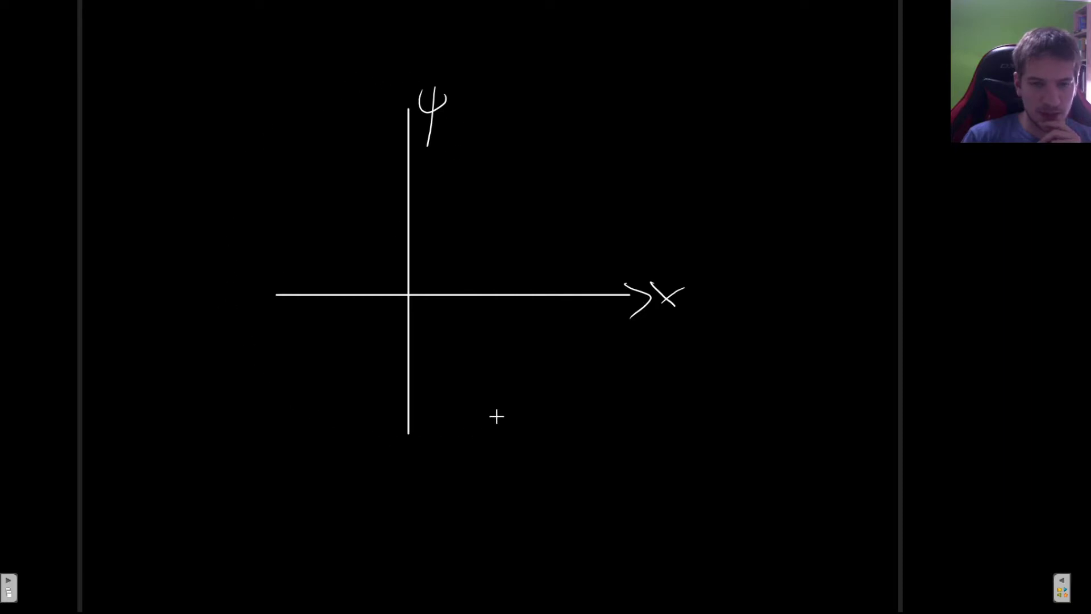
# Add an arrowhead to the ψ axis of the ψ–x graph
pyautogui.moveTo(409, 108); pyautogui.dragTo(394, 129)
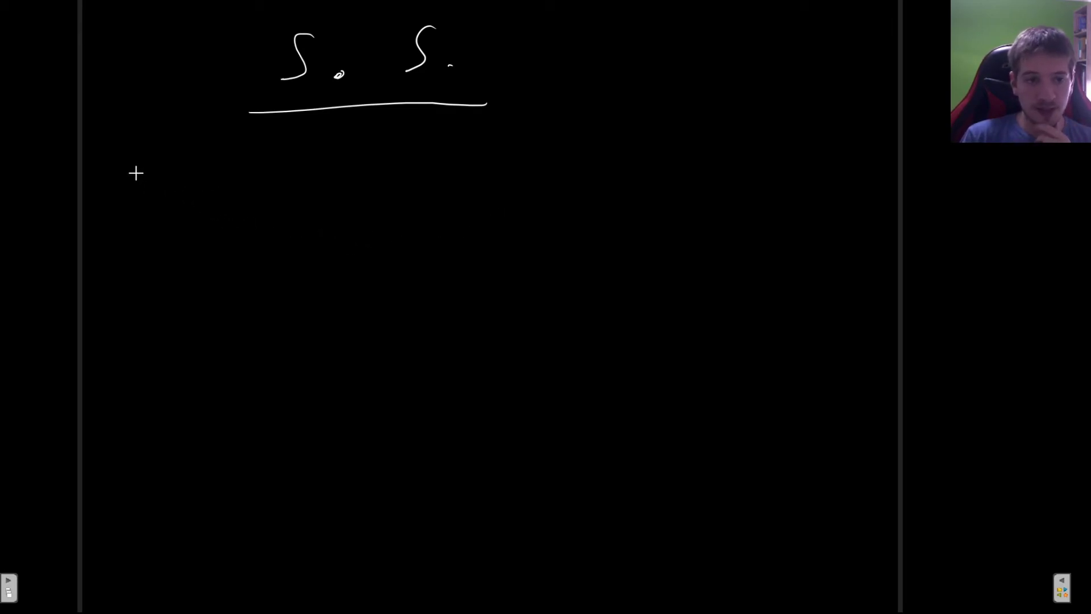
# Handwrite 'R, T' with an arrow to α², plus a curly brace beneath R and T
pyautogui.moveTo(132, 162)
pyautogui.mouseDown()
pyautogui.moveTo(134, 211)
pyautogui.moveTo(173, 220)
pyautogui.mouseUp()
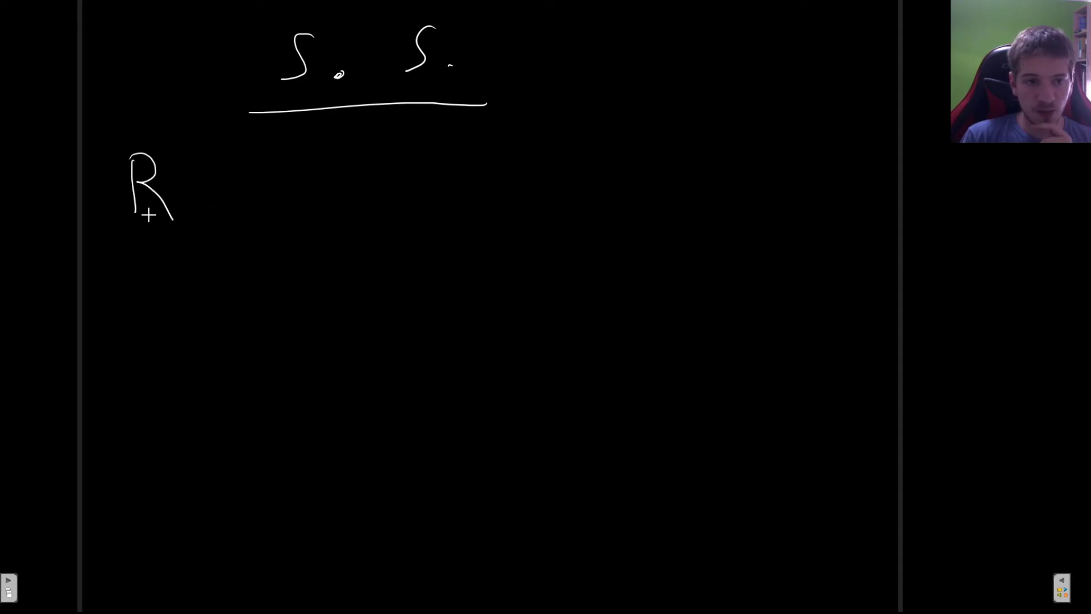
pyautogui.moveTo(239, 203); pyautogui.dragTo(233, 224)
pyautogui.moveTo(309, 161); pyautogui.dragTo(304, 226)
pyautogui.moveTo(268, 146); pyautogui.dragTo(365, 143)
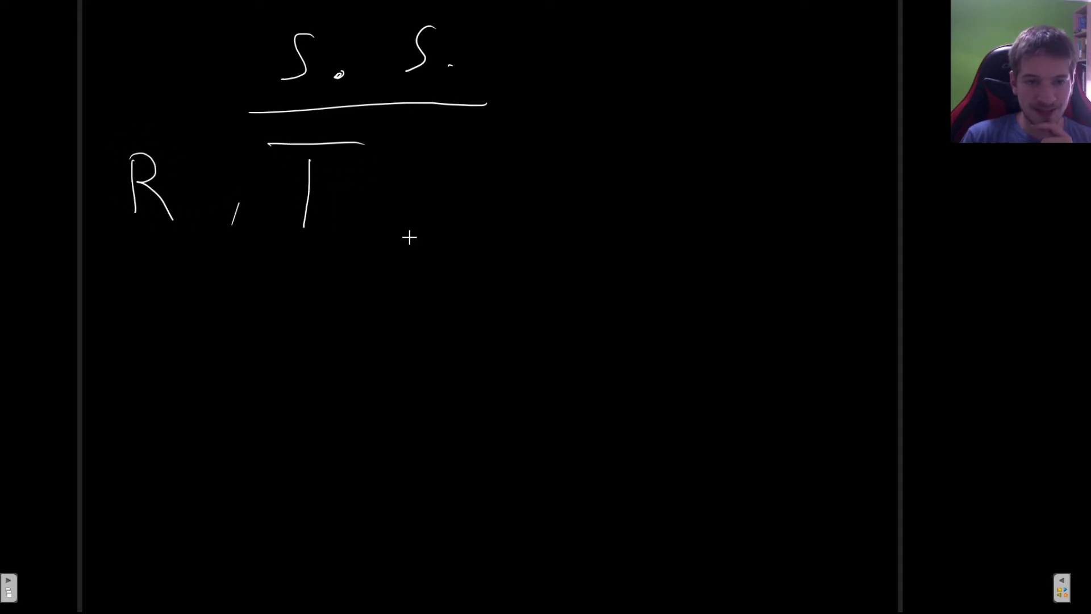
pyautogui.moveTo(413, 198)
pyautogui.mouseDown()
pyautogui.moveTo(439, 197)
pyautogui.moveTo(451, 219)
pyautogui.mouseUp()
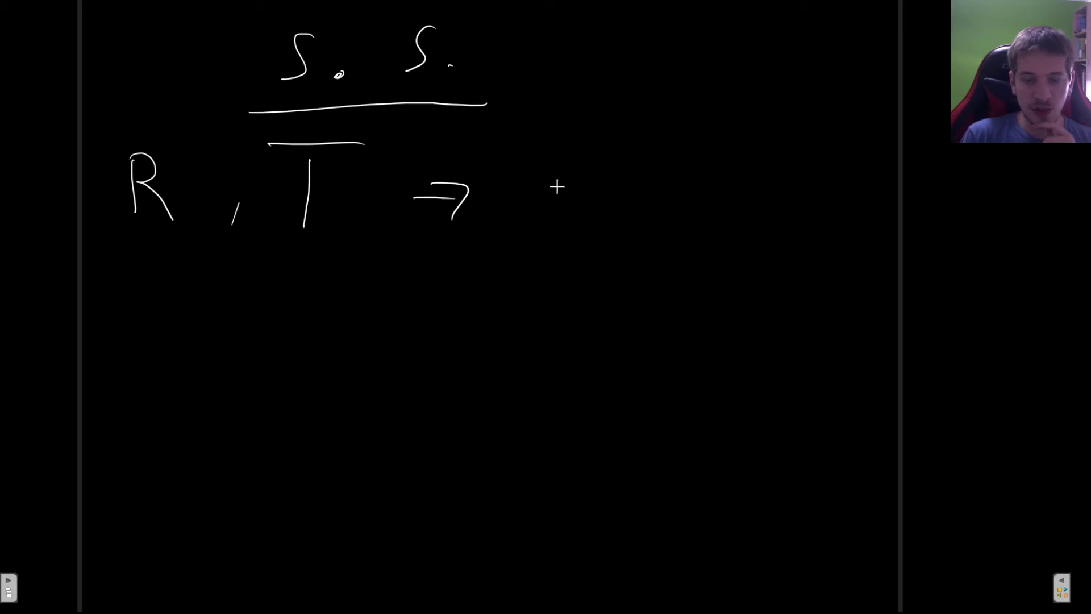
pyautogui.moveTo(563, 183)
pyautogui.mouseDown()
pyautogui.moveTo(537, 217)
pyautogui.moveTo(584, 218)
pyautogui.mouseUp()
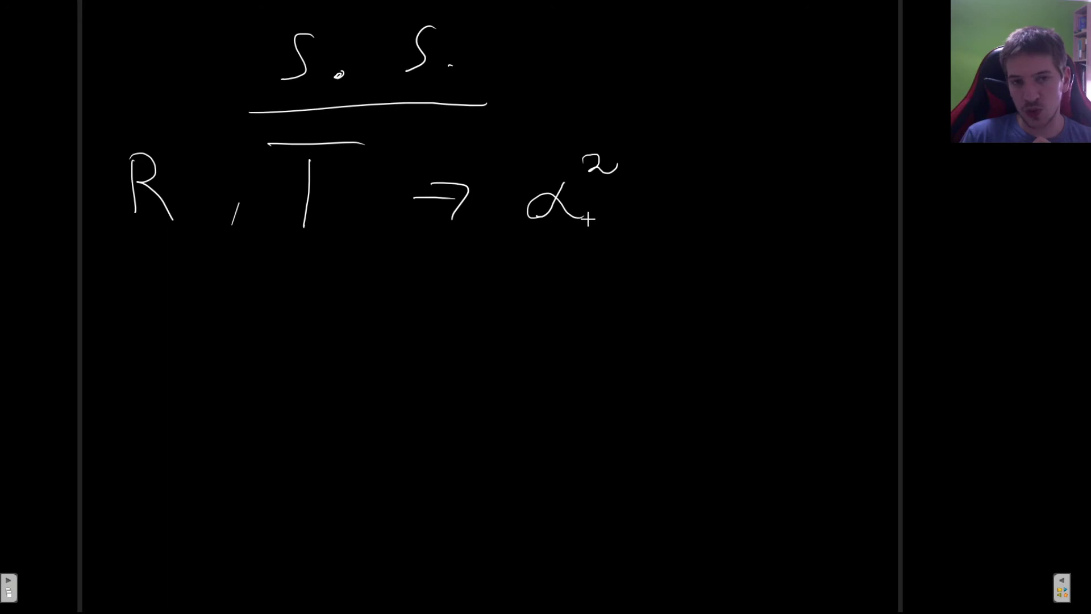
pyautogui.moveTo(99, 229); pyautogui.dragTo(355, 229)
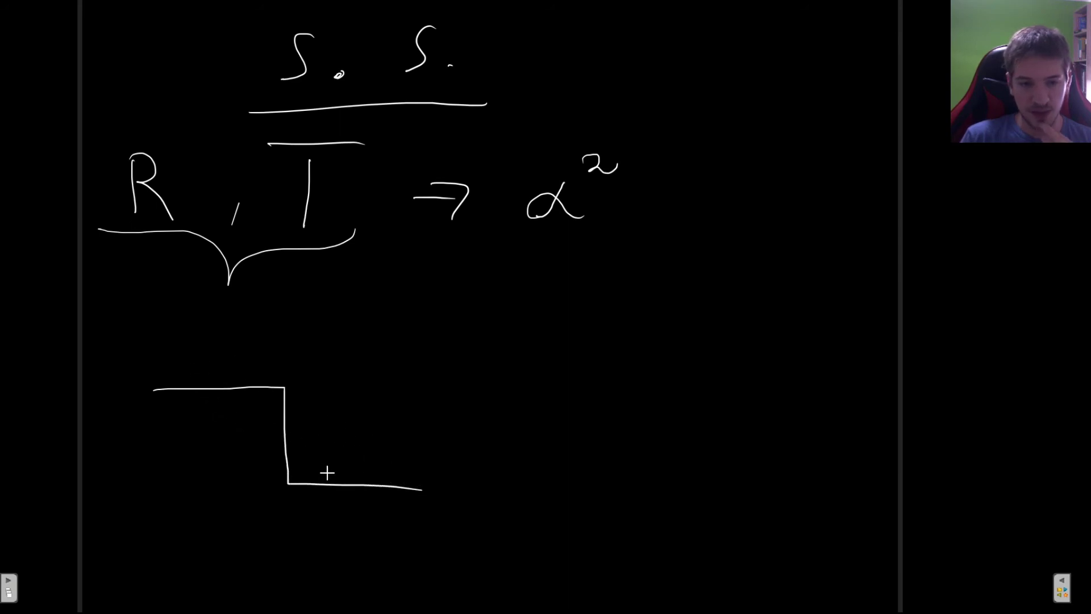
pyautogui.moveTo(316, 479)
pyautogui.mouseDown()
pyautogui.moveTo(316, 382)
pyautogui.moveTo(389, 382)
pyautogui.mouseUp()
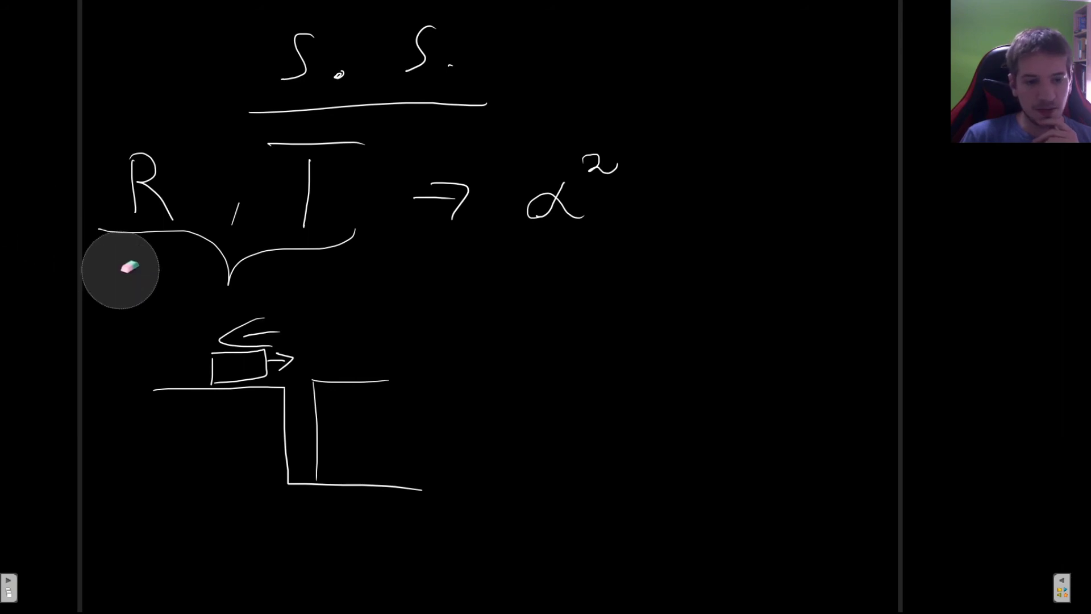
pyautogui.moveTo(171, 370)
pyautogui.mouseDown()
pyautogui.moveTo(232, 365)
pyautogui.moveTo(355, 414)
pyautogui.moveTo(468, 479)
pyautogui.mouseUp()
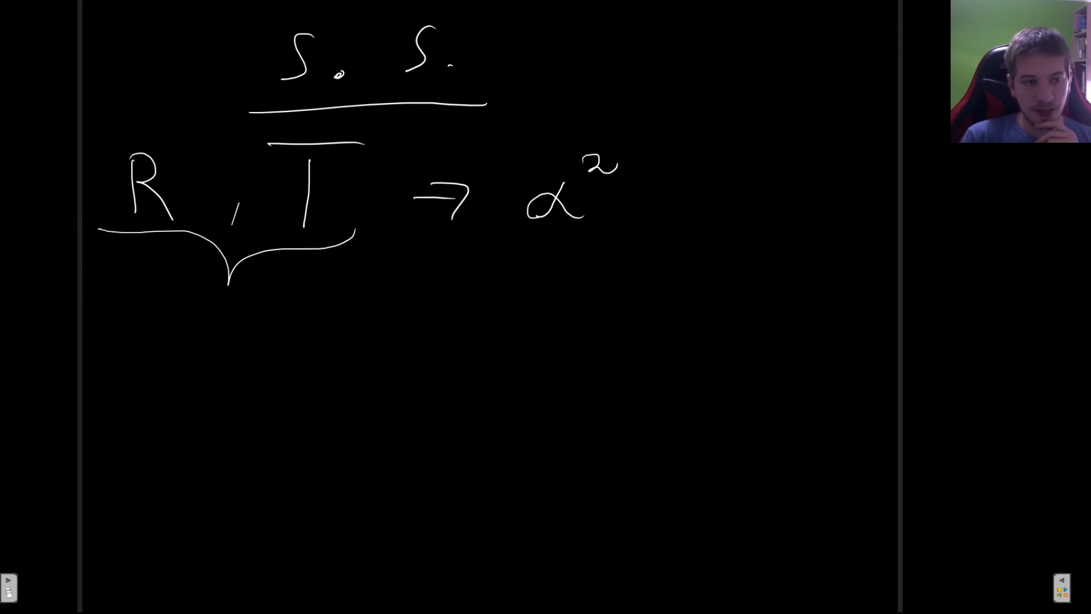